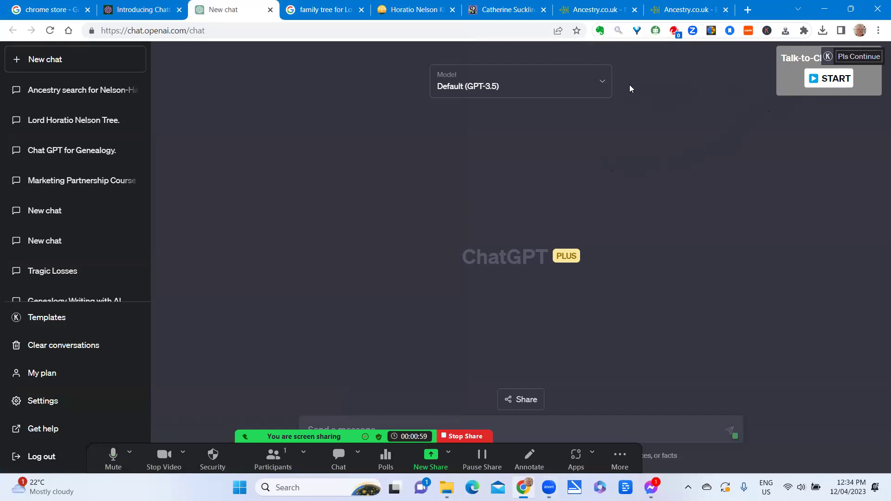
Switch the chat to GPT-4 and start Talk-to-ChatGPT to ask aloud how TBT conversations work
click(602, 82)
click(478, 162)
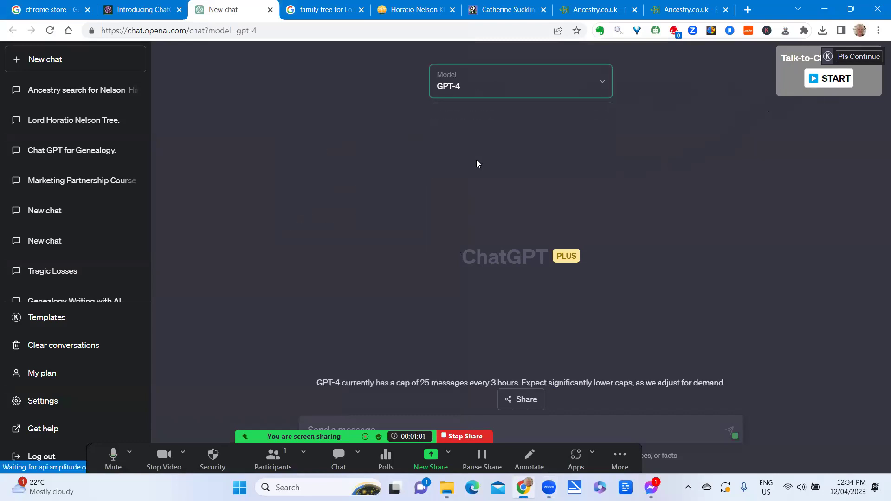
click(837, 86)
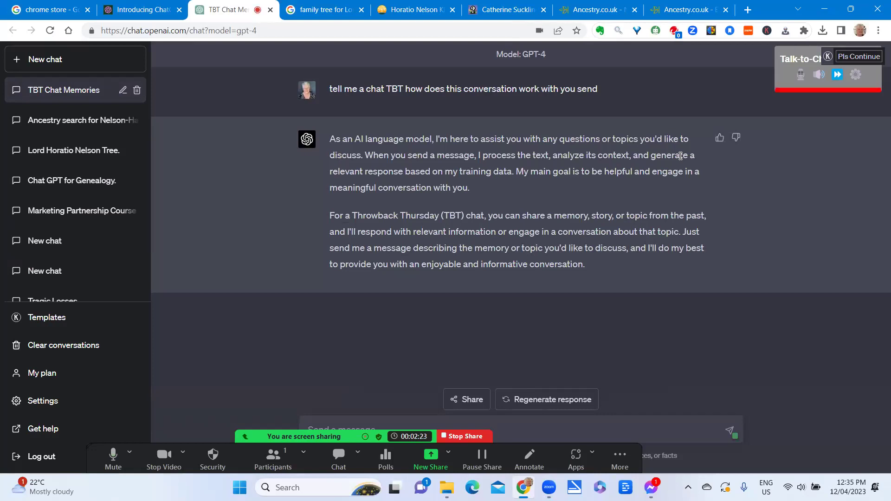
Pause Talk-to-ChatGPT voice listening and mute its spoken replies
click(802, 75)
click(819, 75)
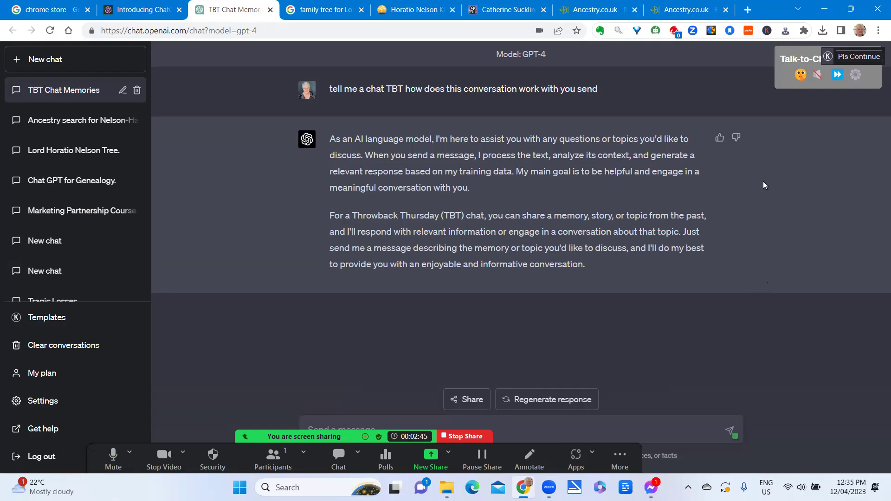
Review the Talk-to-GPT settings, keeping the Google UK English Male voice and English - en-AU recognition
click(856, 75)
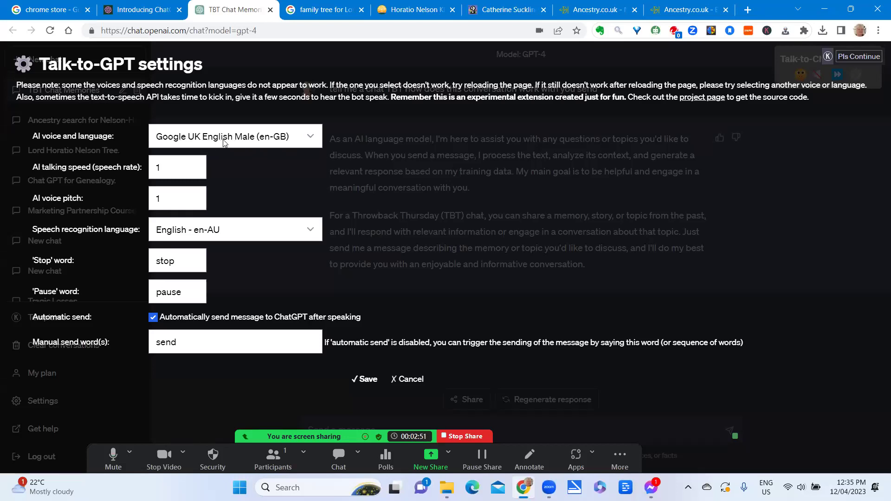
click(313, 140)
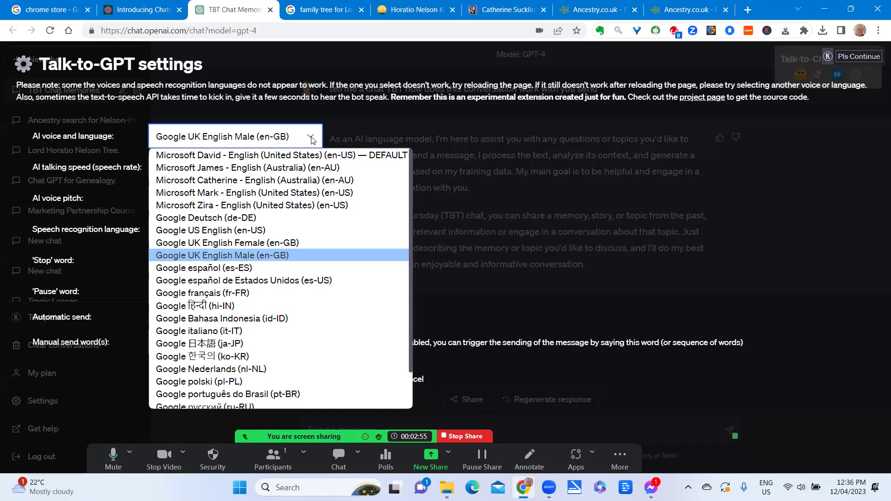
click(311, 139)
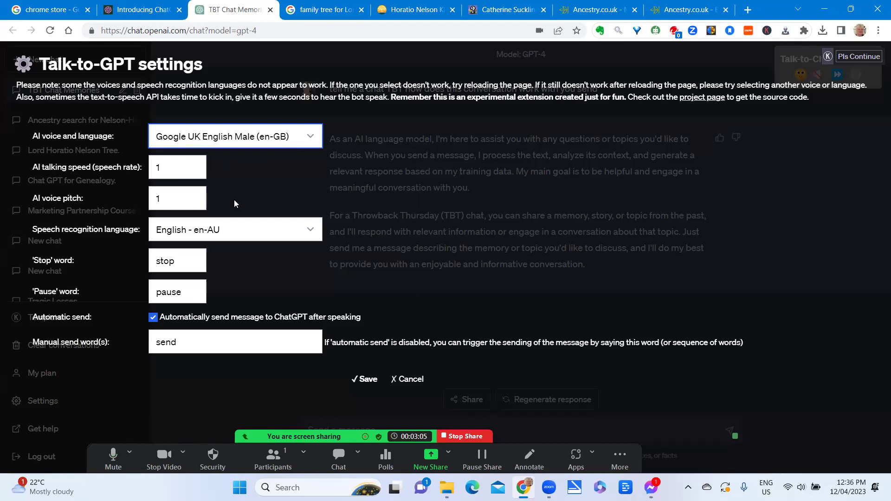
click(292, 234)
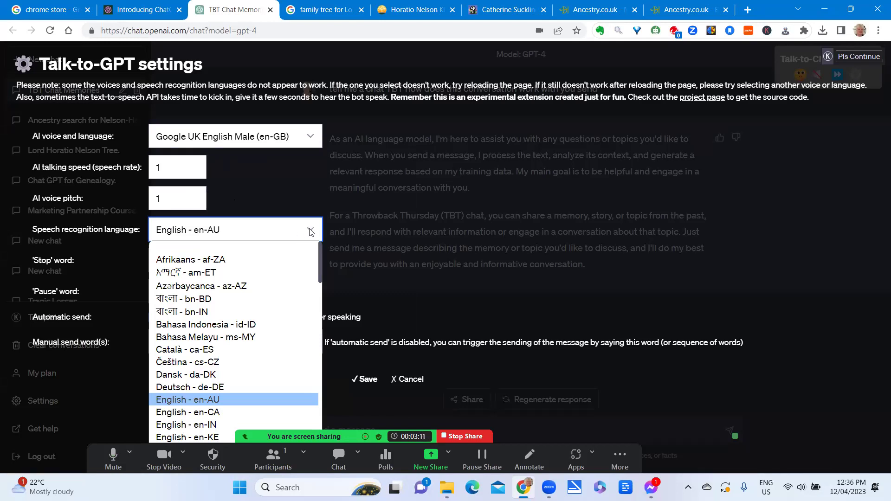
click(311, 232)
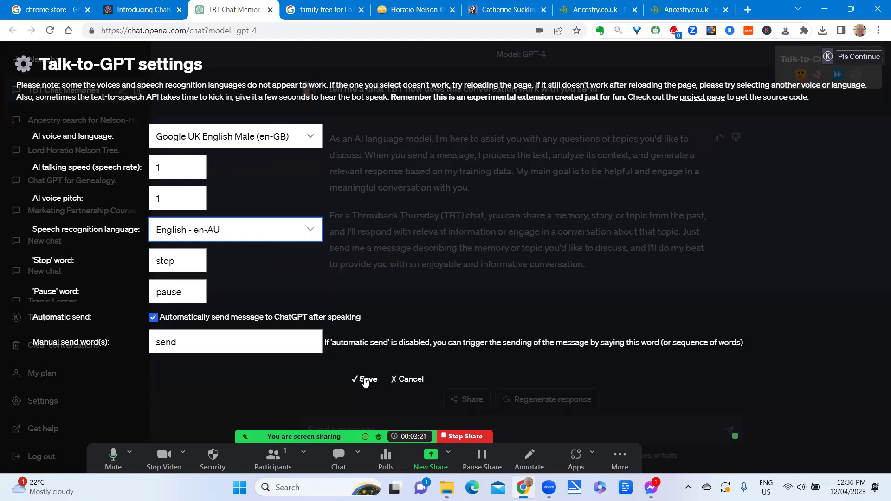
Change the AI voice to Microsoft David - English (United States) and save the settings
click(312, 138)
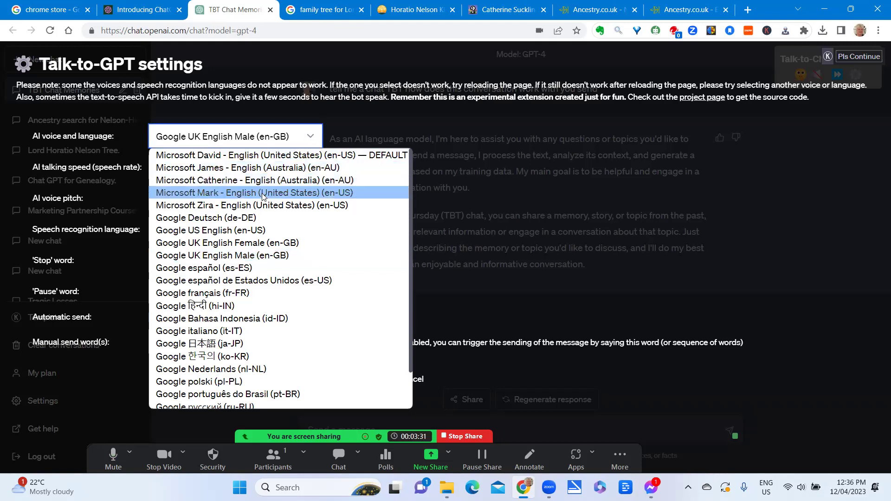
click(250, 156)
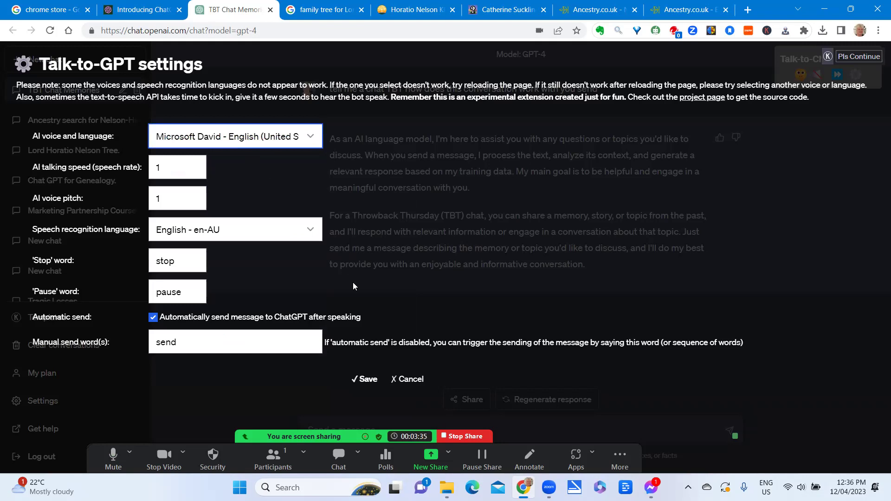
click(369, 380)
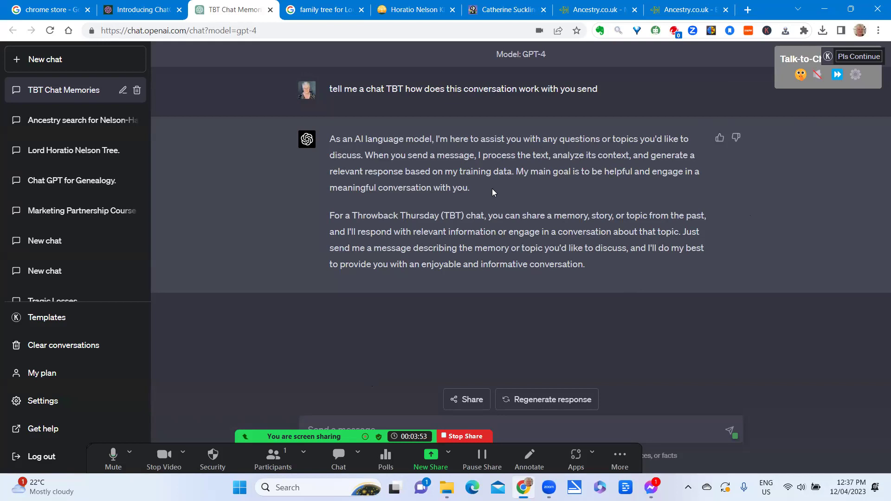
Unmute replies and start listening to ask how voice conversations help family history research
click(818, 75)
click(799, 75)
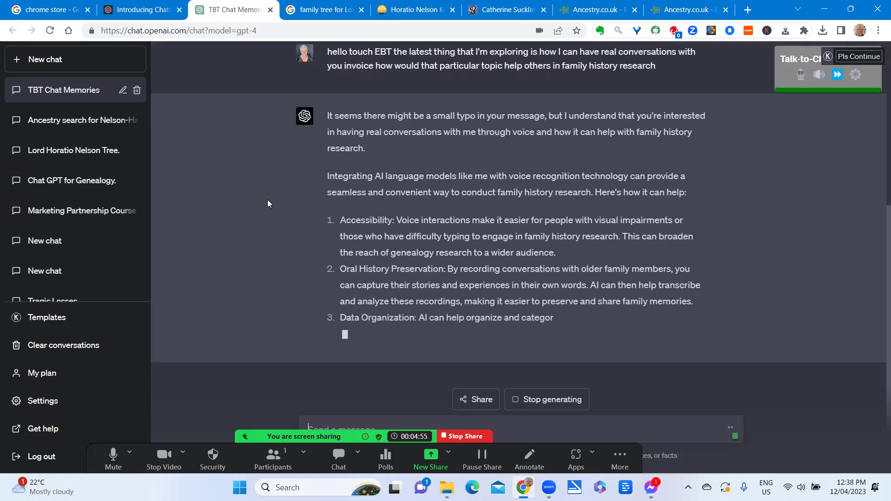
Enlarge the Chrome page zoom to 125%
click(879, 31)
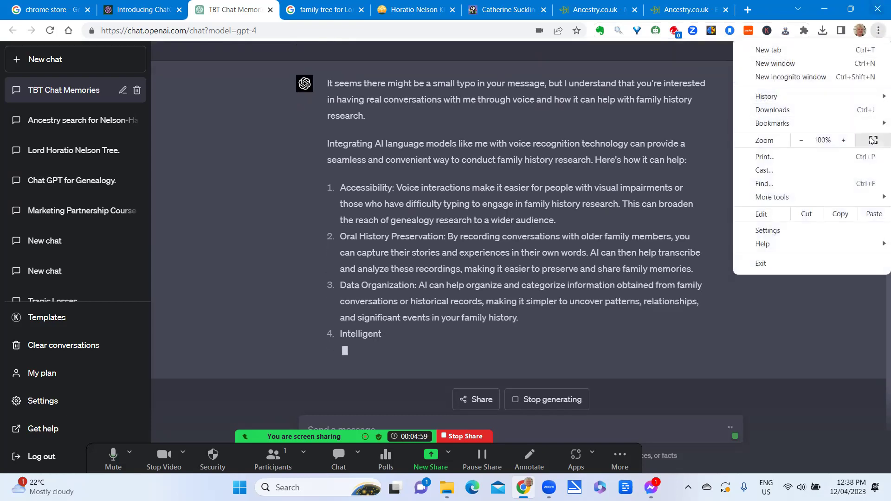
click(844, 140)
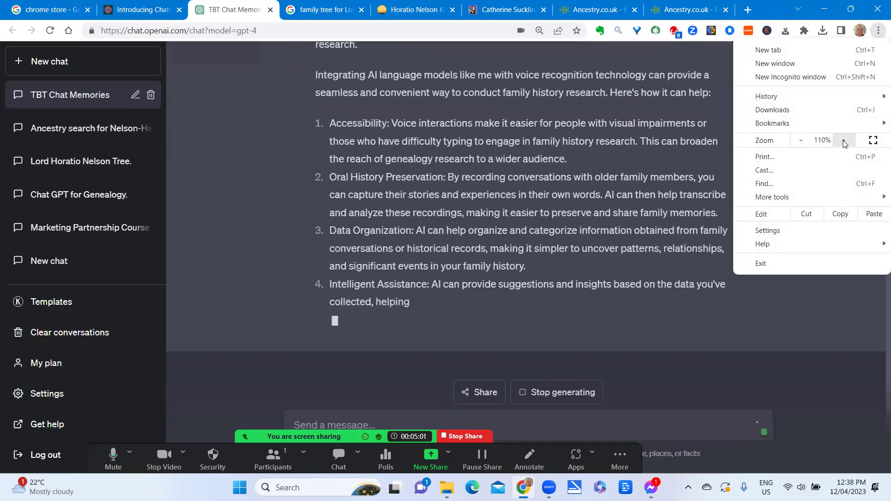
click(843, 141)
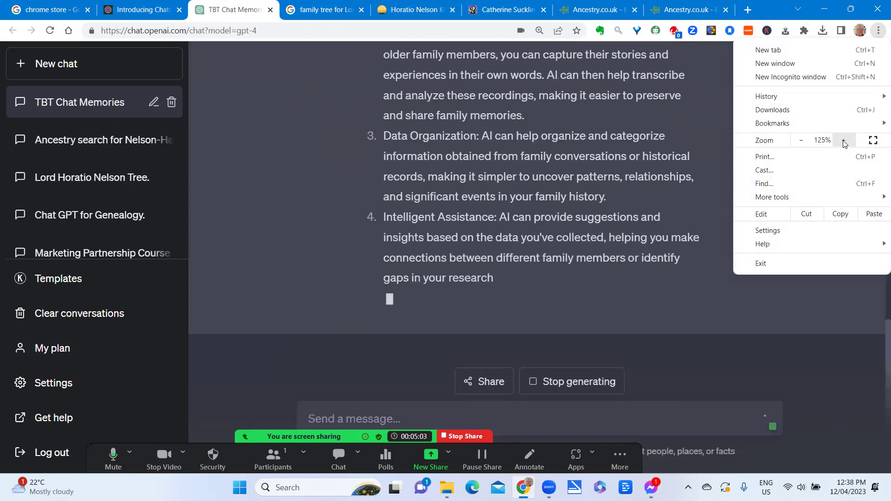
click(320, 175)
Scroll through ChatGPT's family-history reply down to its closing paragraph
scroll(315, 166, up, 3)
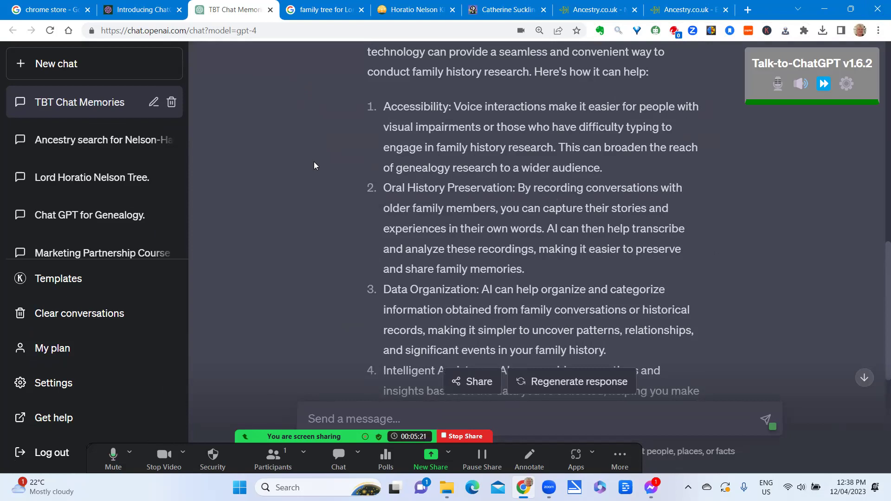
scroll(314, 161, down, 3)
scroll(314, 161, down, 1)
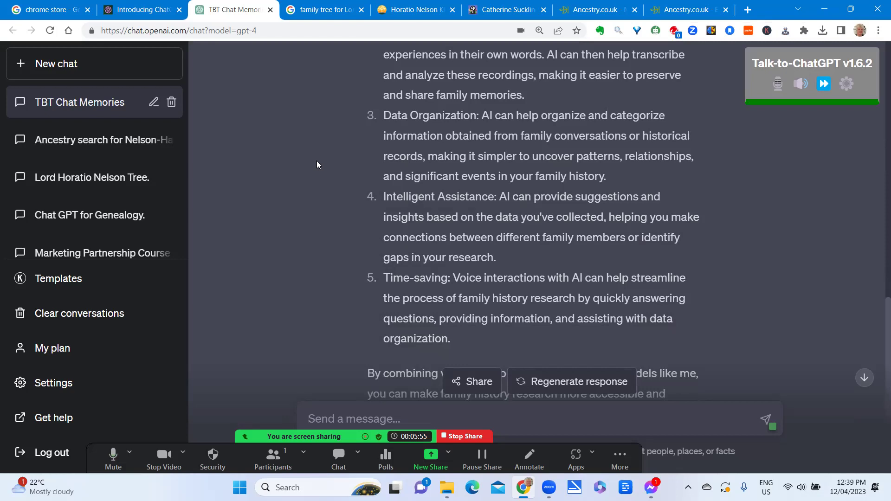
scroll(316, 164, down, 3)
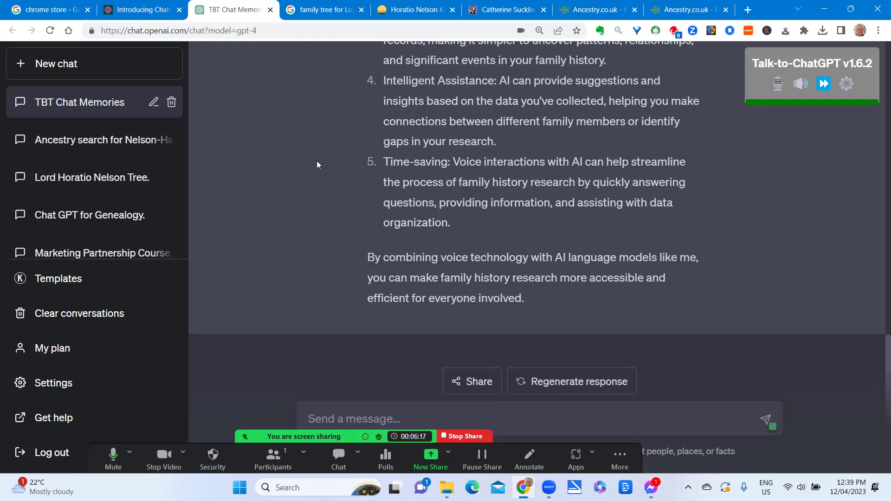
Mute spoken replies and highlight the misheard words 'touch EBT' in the prompt
click(804, 84)
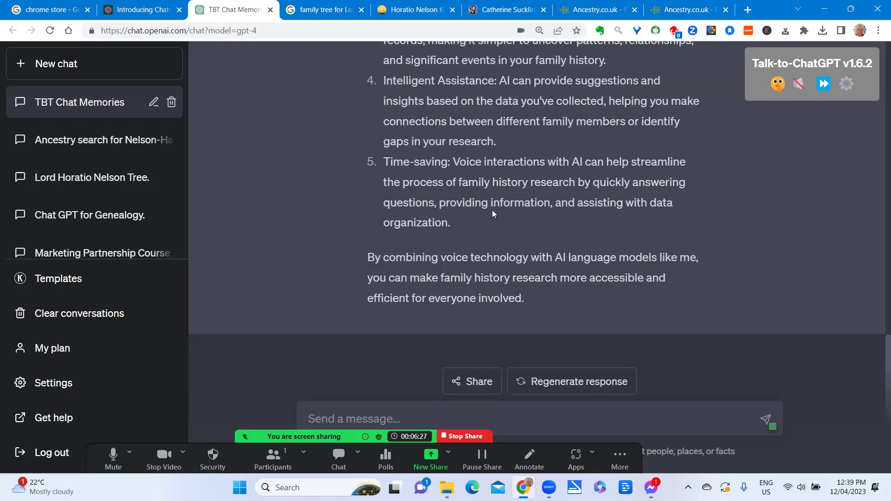
scroll(492, 210, up, 6)
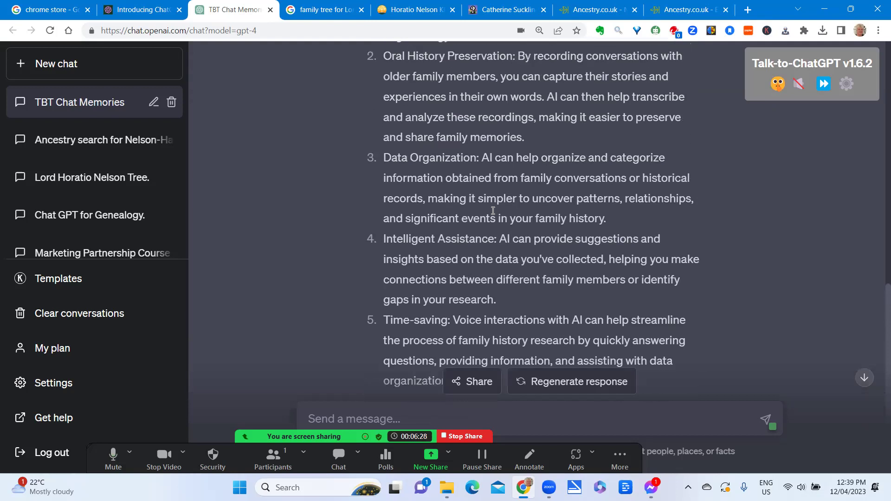
scroll(493, 211, up, 3)
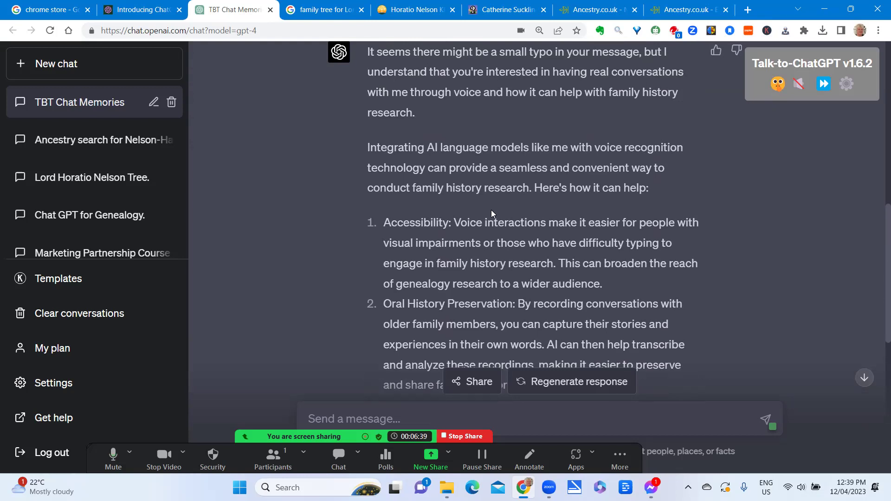
scroll(490, 203, up, 3)
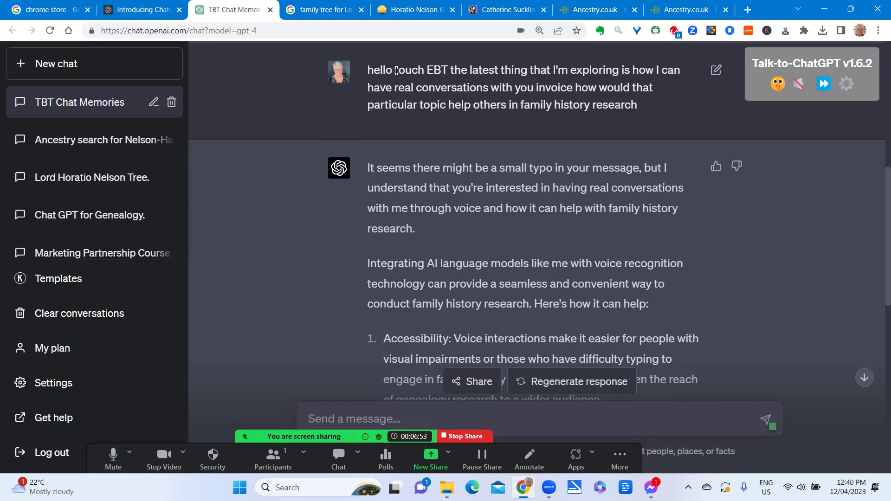
drag(395, 69, 446, 71)
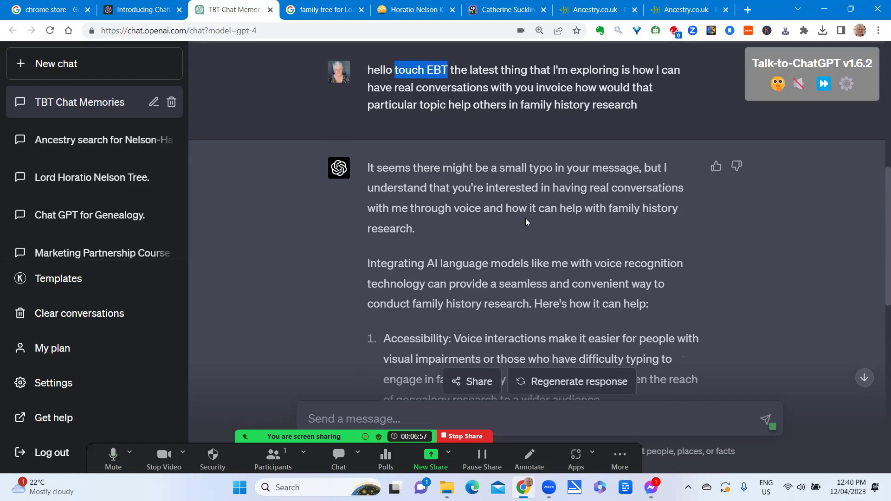
scroll(520, 217, down, 1)
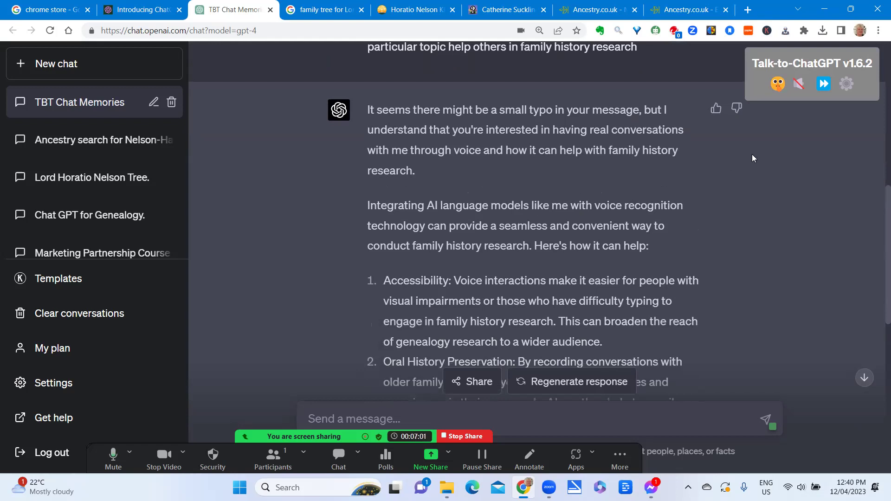
Choose the Google UK English Female voice in the Talk-to-GPT settings
click(846, 84)
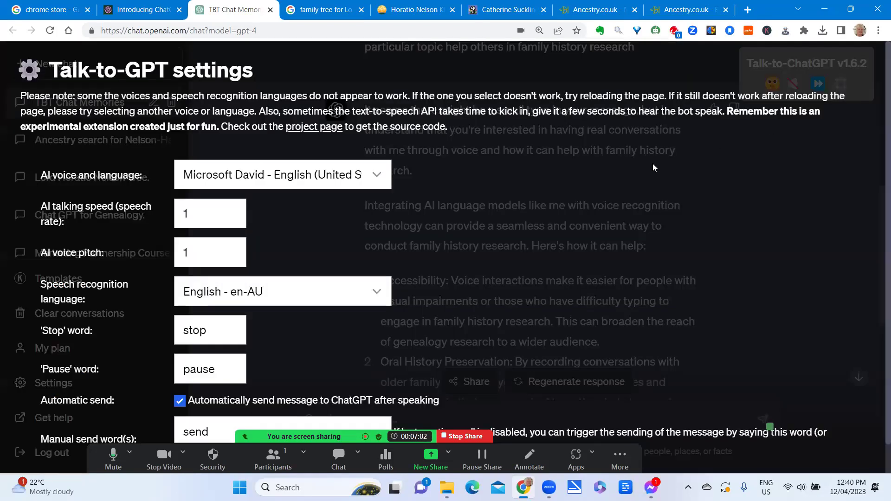
click(378, 176)
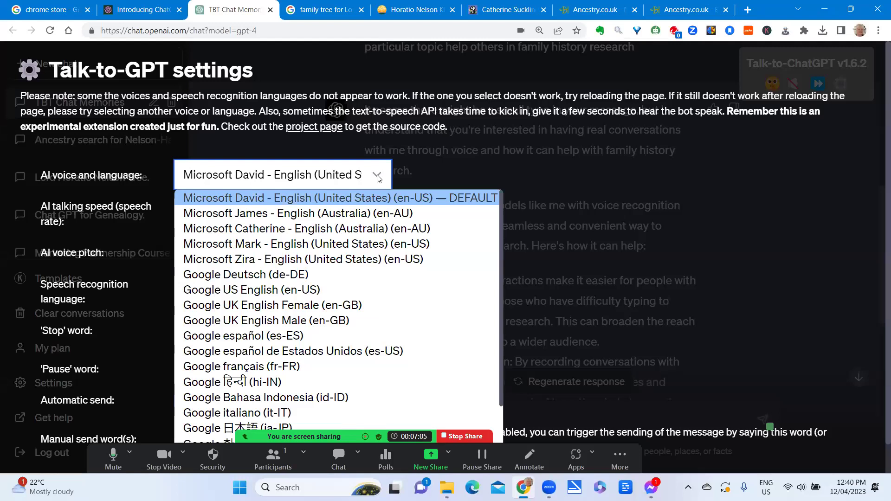
click(289, 305)
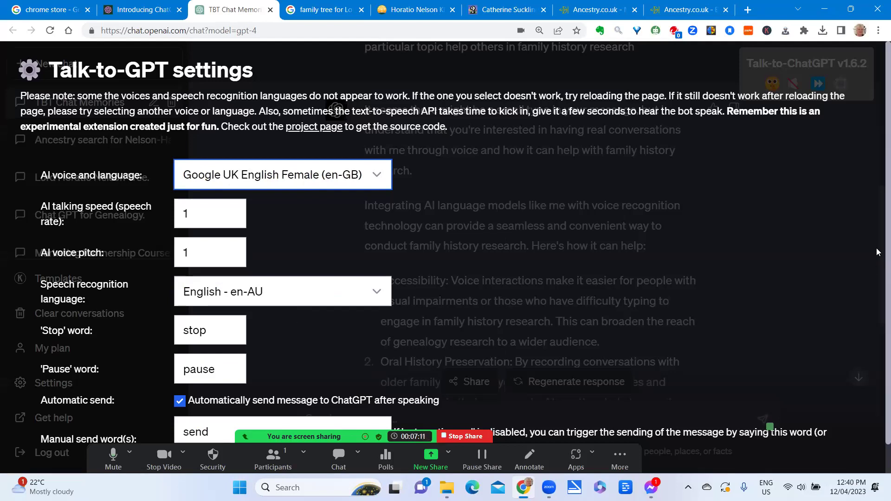
scroll(877, 288, down, 1)
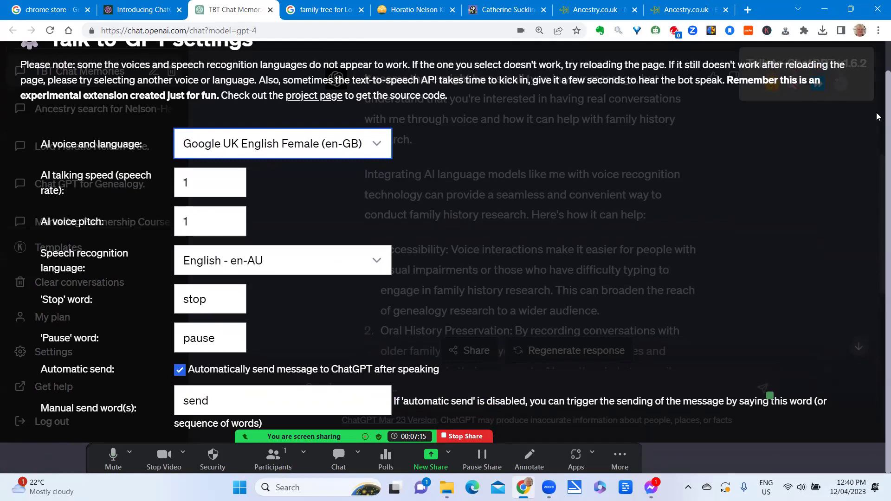
Reduce the Chrome page zoom from 125% back to 100%
click(878, 30)
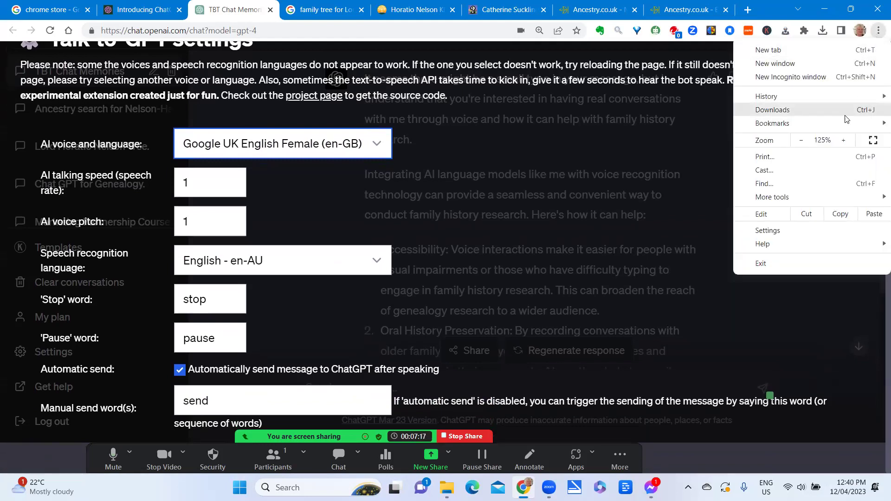
click(802, 140)
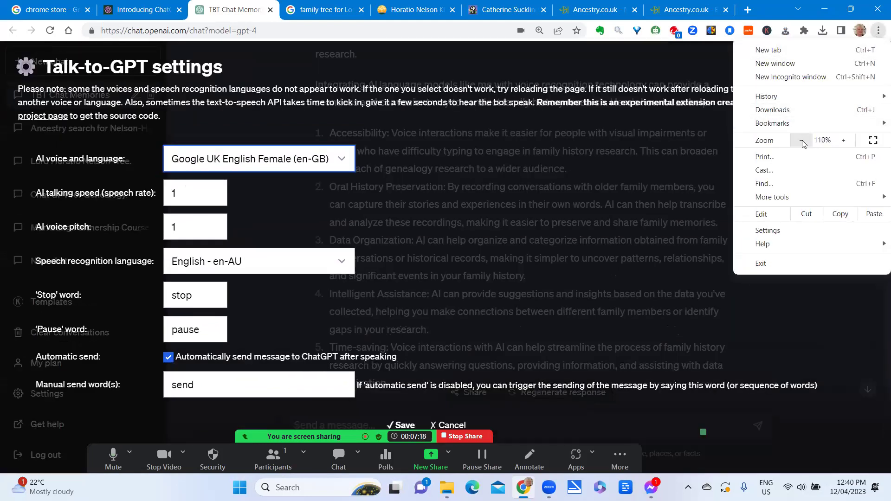
click(802, 141)
Save the new Google UK English Female voice settings
click(366, 378)
click(367, 378)
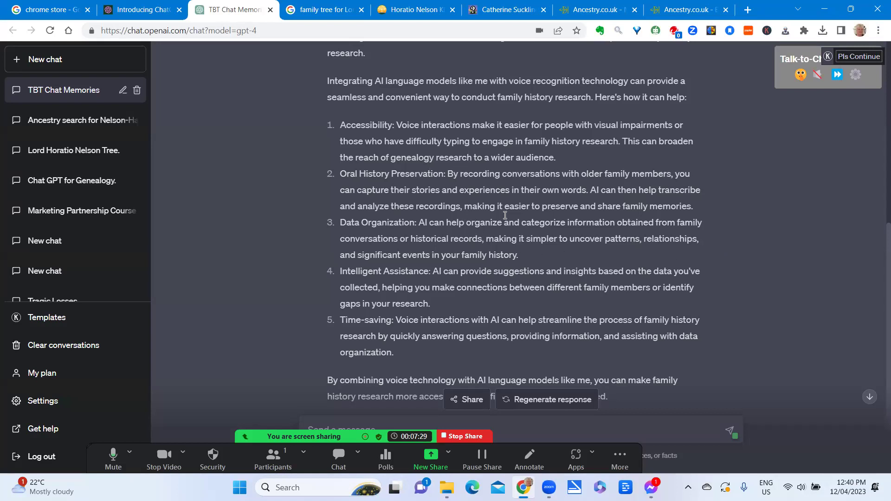
scroll(505, 216, up, 4)
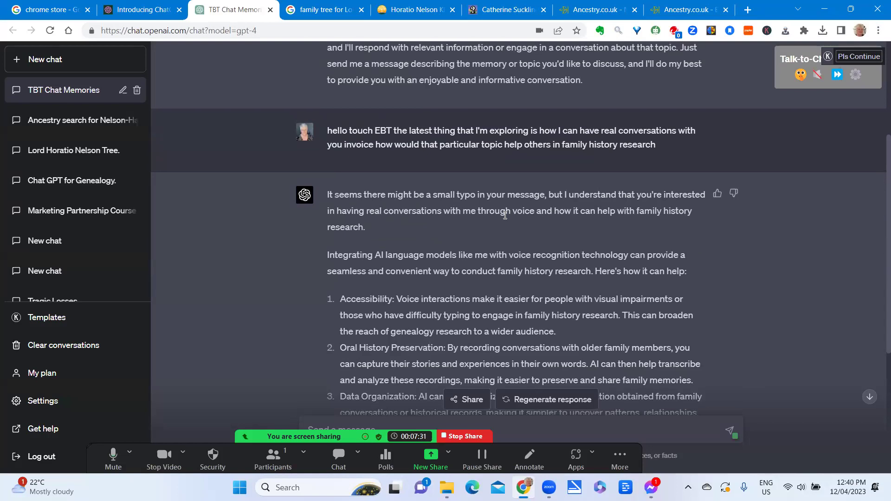
Highlight the Data Organization point and read the reply to its end
scroll(461, 267, down, 3)
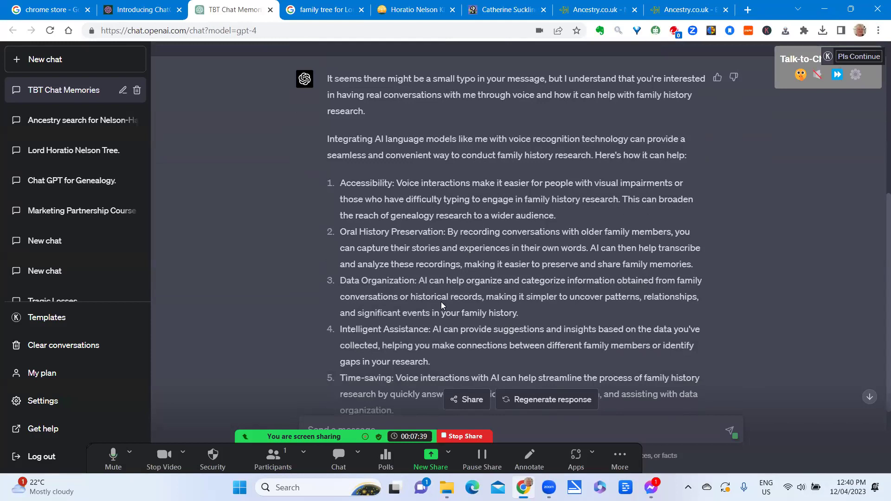
scroll(442, 306, down, 1)
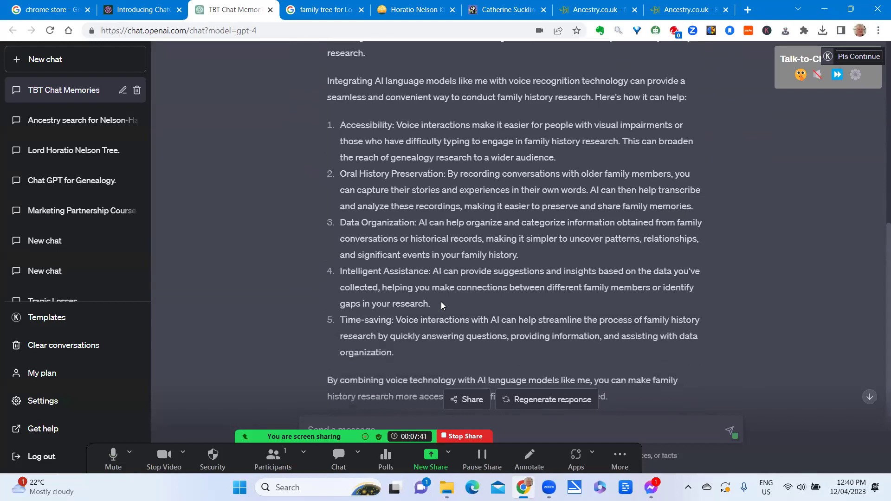
drag(341, 226, 484, 240)
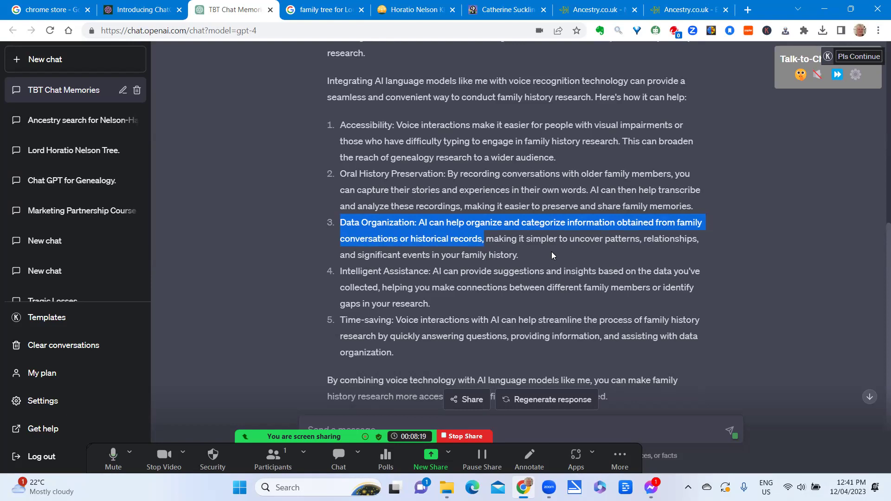
scroll(551, 252, down, 2)
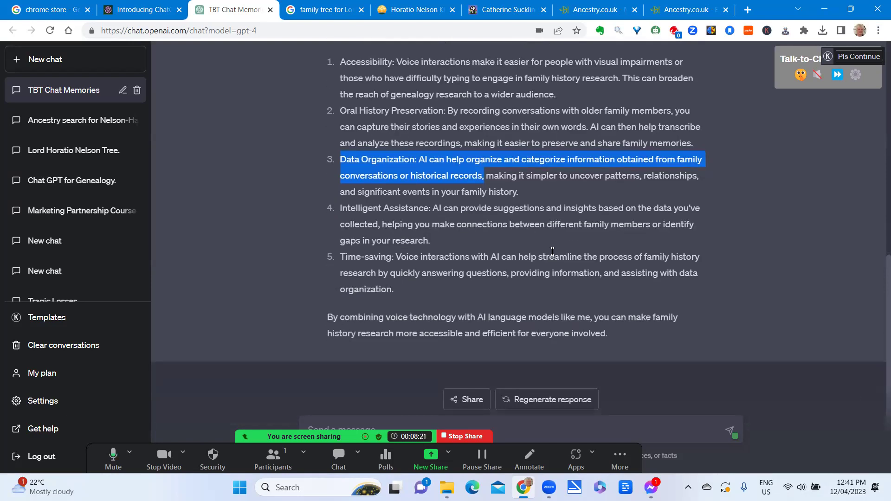
Turn spoken readout back on and start voice input to ask about Lord Nelson's will
click(818, 77)
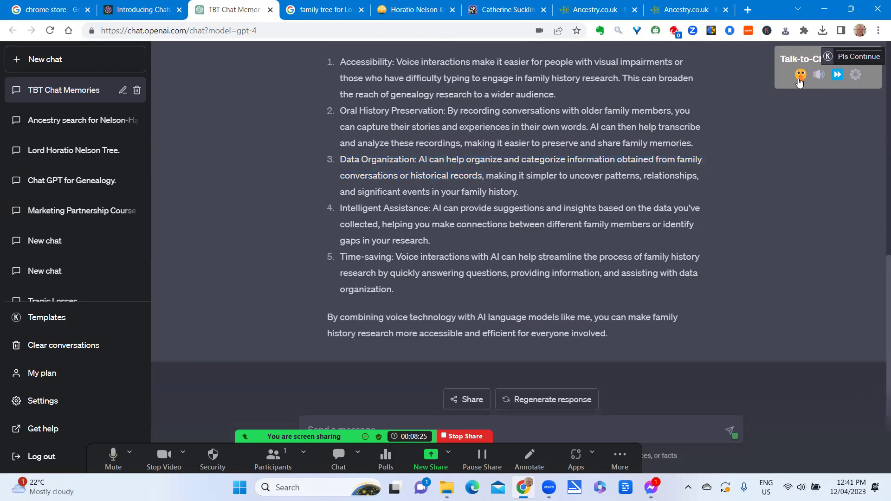
click(800, 78)
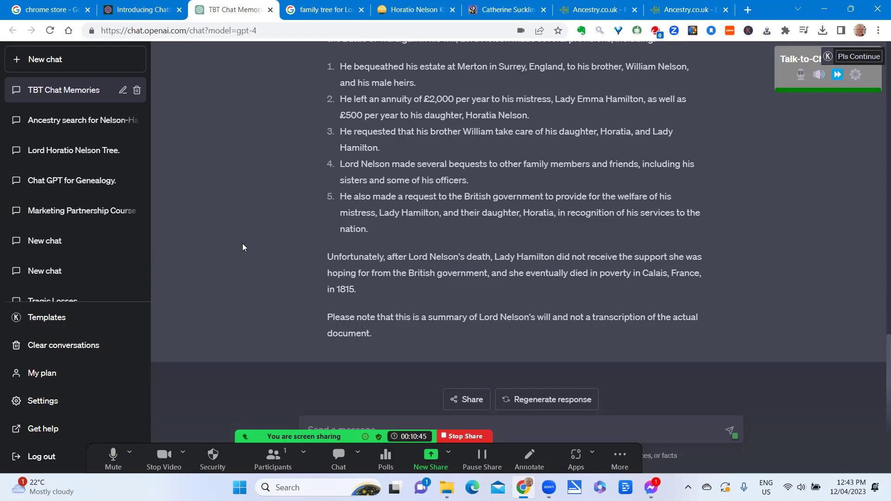
Stop the read-aloud and highlight the £2,000 annuity to Lady Emma Hamilton in list item 2
click(820, 76)
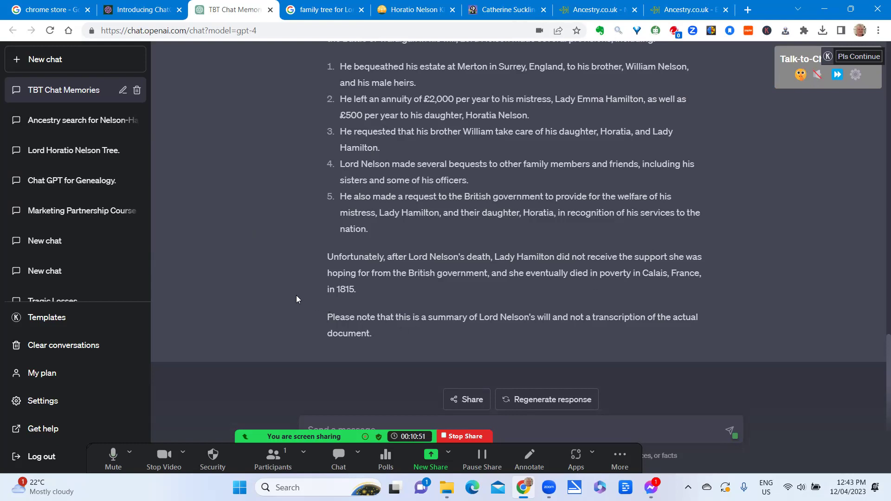
scroll(292, 289, up, 3)
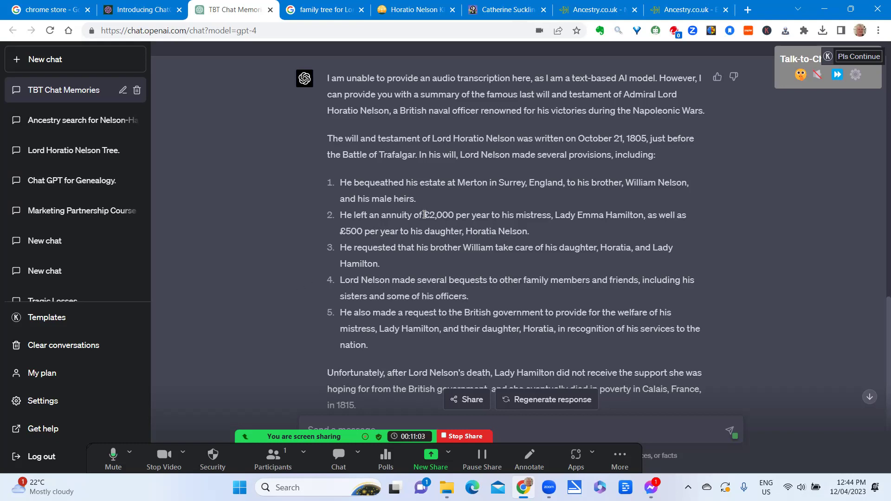
drag(425, 214, 458, 215)
Switch to the Ancestry will viewer, select part of its address, and zoom out on the 1803 codicil page
click(672, 13)
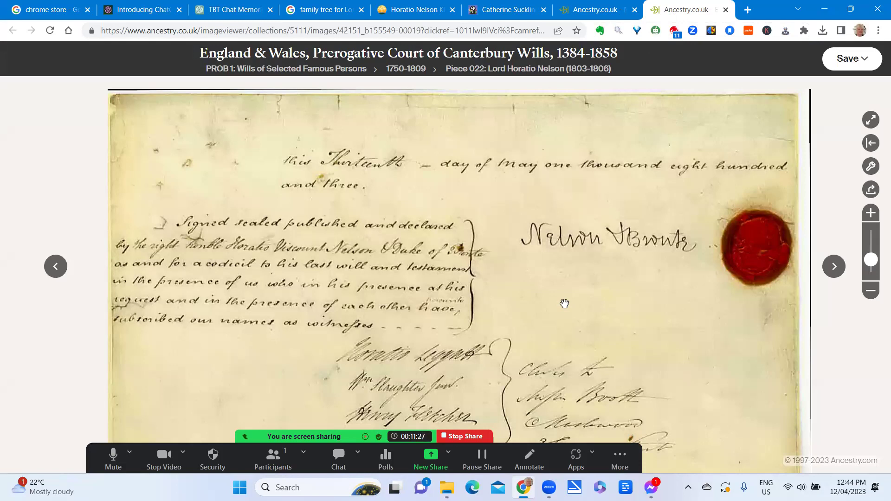
drag(103, 30, 210, 31)
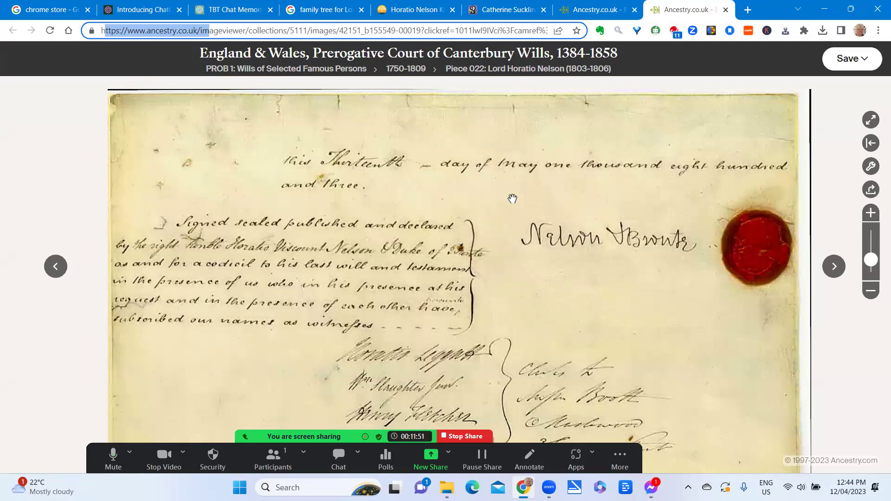
scroll(511, 197, down, 3)
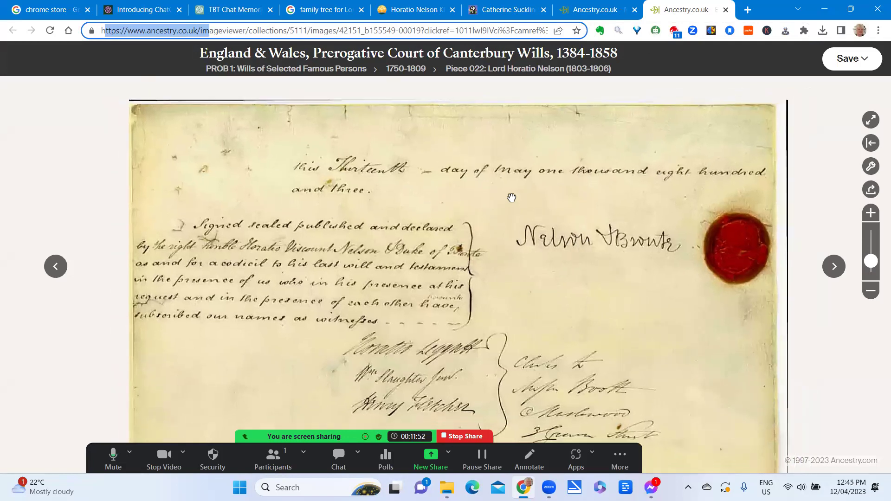
scroll(510, 198, down, 2)
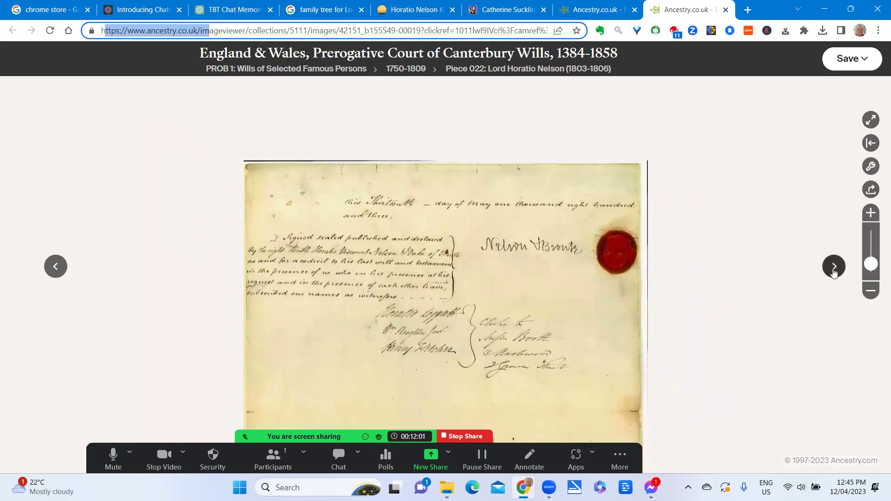
Advance the Ancestry will images two pages to the handwritten codicil naming Horatia Nelson Thompson
click(835, 268)
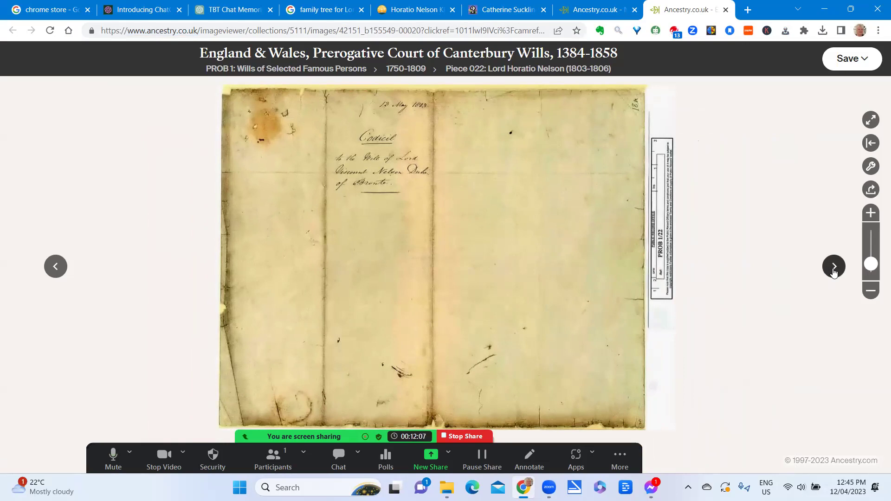
click(834, 271)
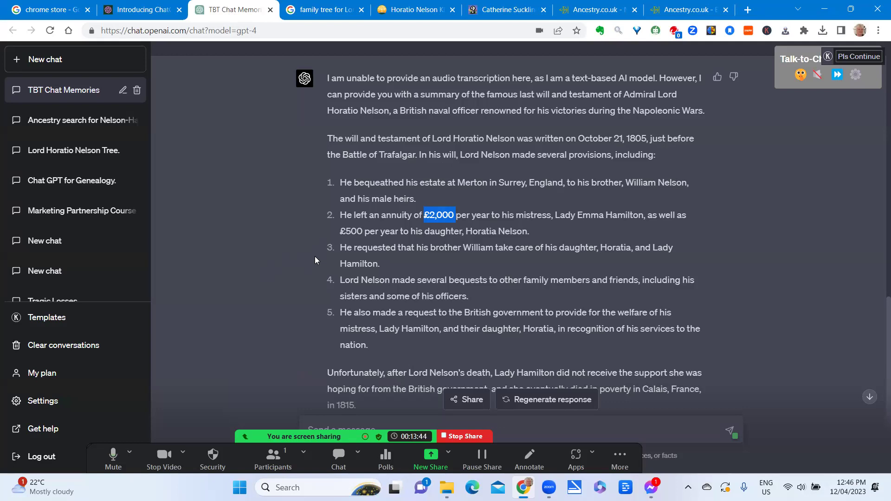
Scroll the ChatGPT will summary down to its closing note that it is not a transcription
scroll(315, 258, down, 1)
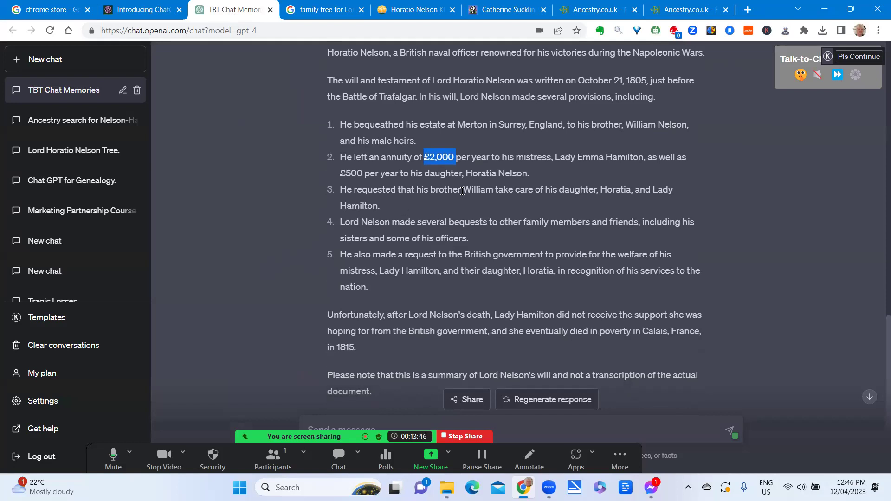